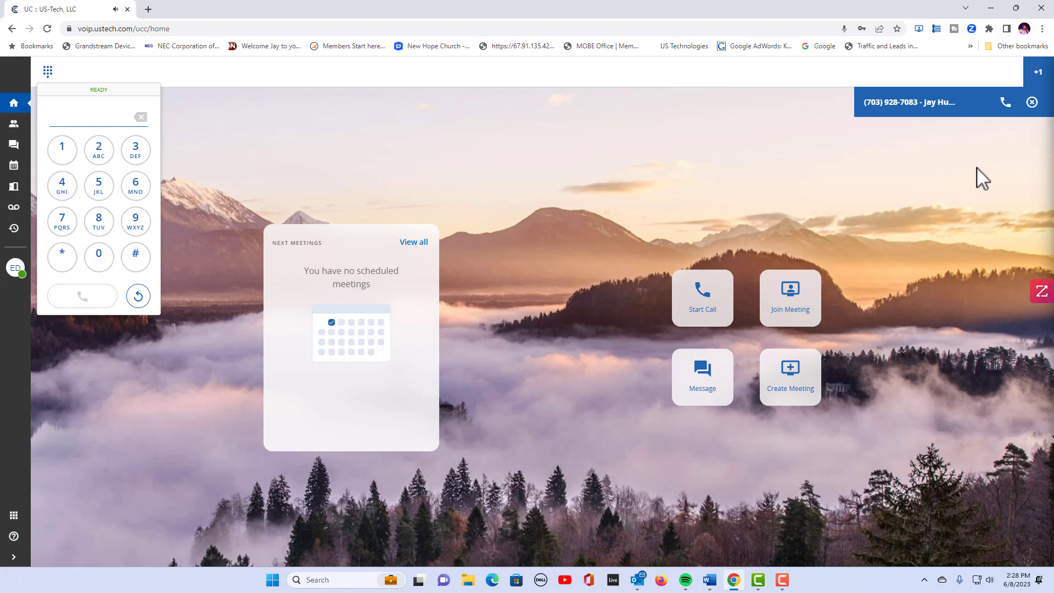
# Answer the incoming call, place it on hold, and cancel the Add Call dialog
pyautogui.click(1004, 103)
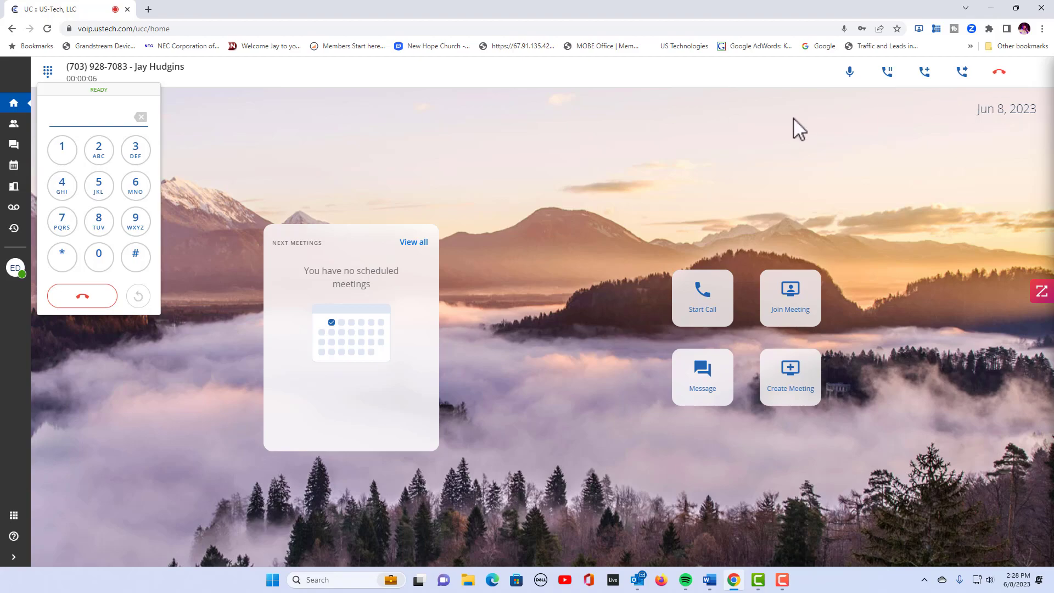
pyautogui.click(889, 71)
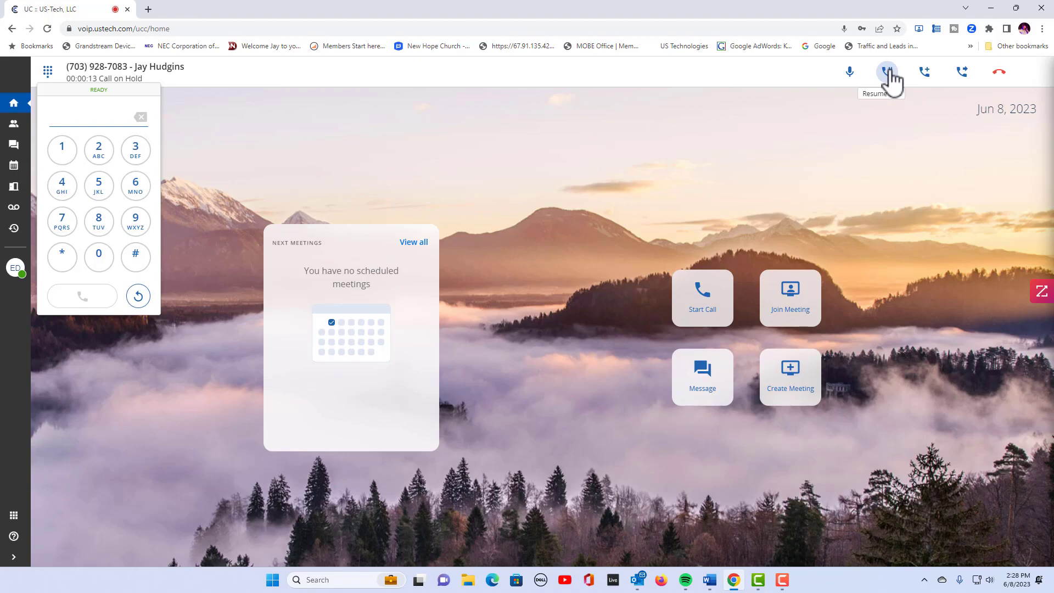
pyautogui.click(928, 74)
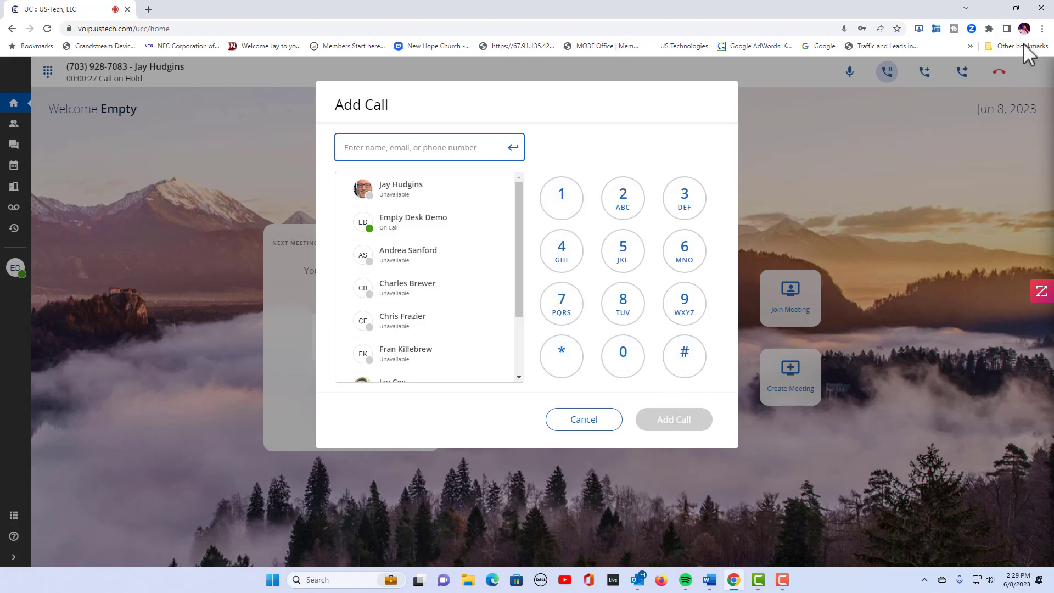
pyautogui.click(584, 422)
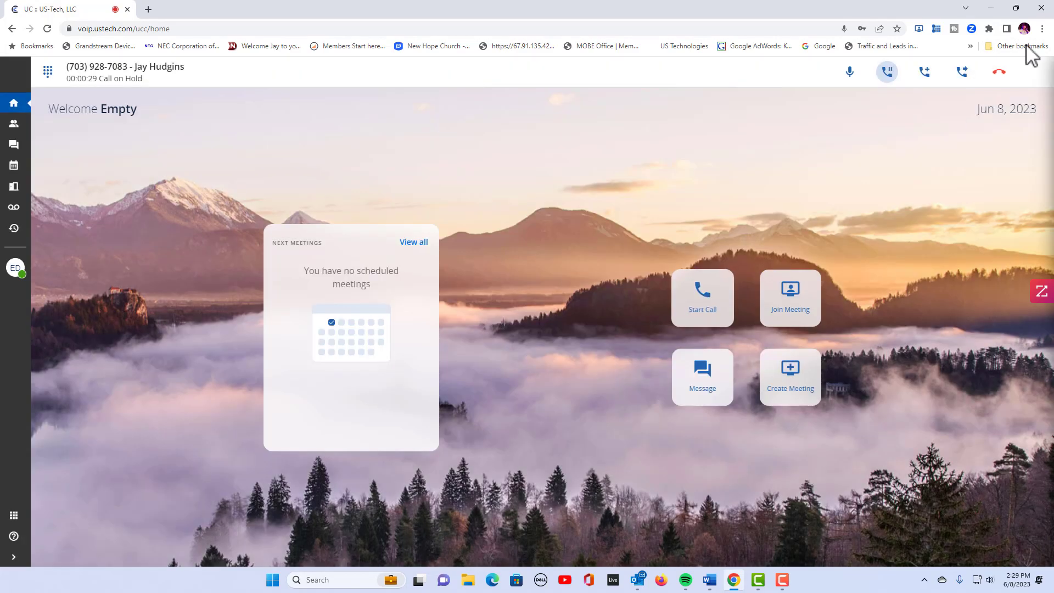
# Blind-transfer the held call to extension 101
pyautogui.click(961, 72)
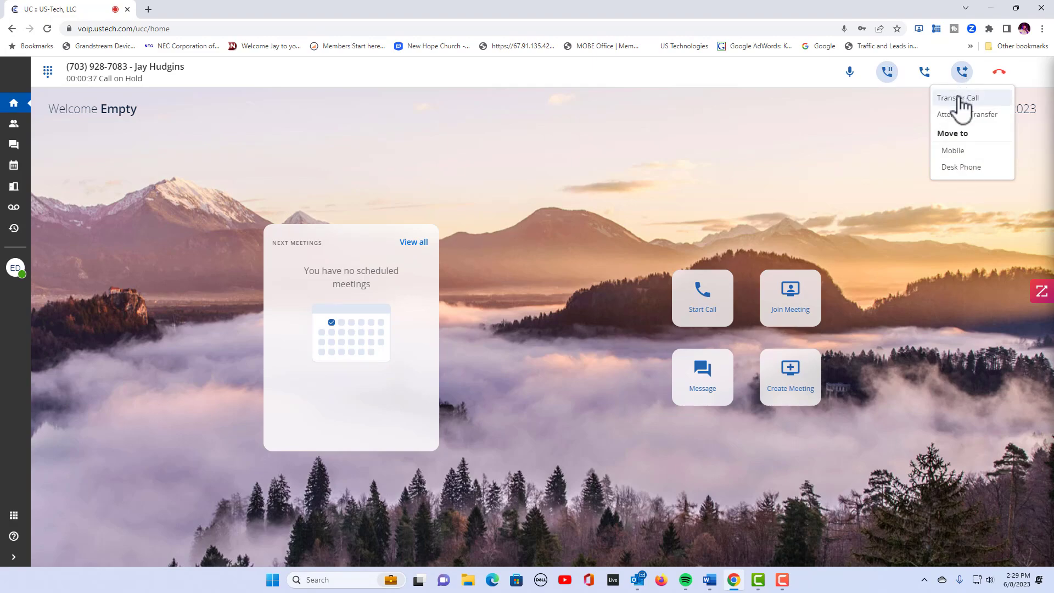
pyautogui.click(961, 99)
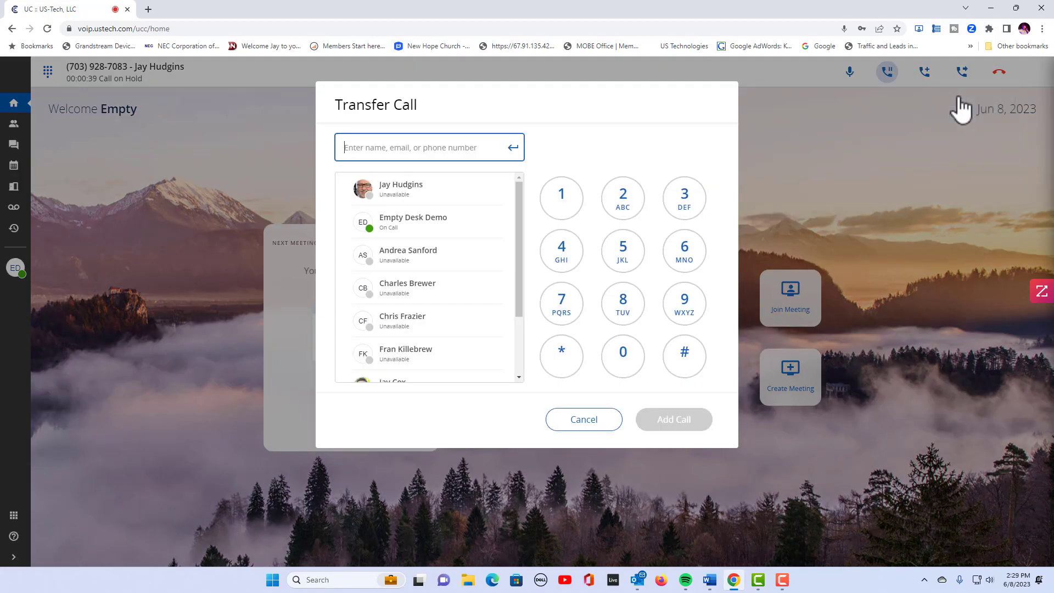
pyautogui.click(560, 203)
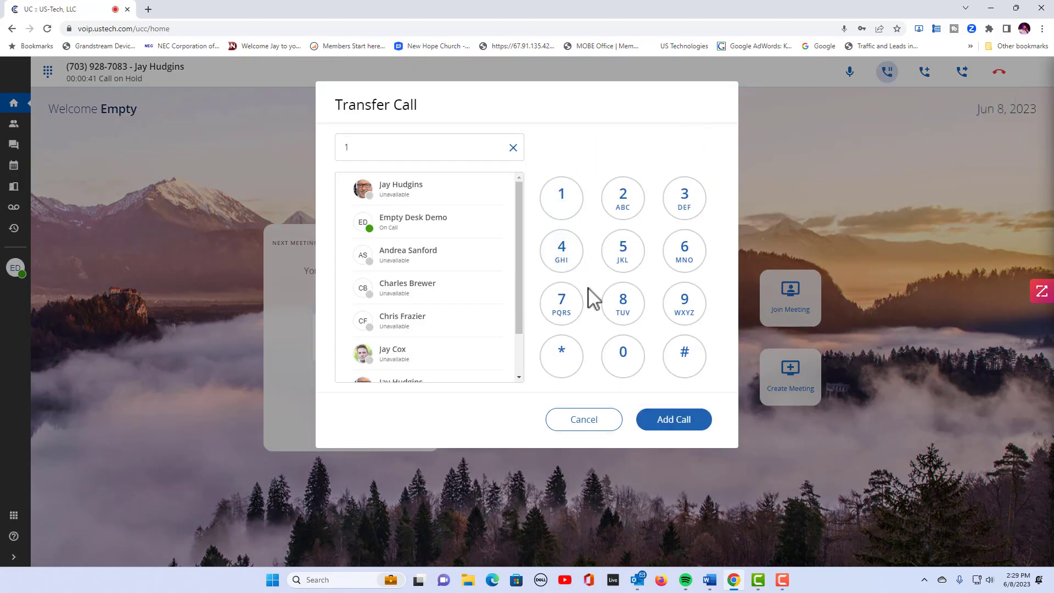
pyautogui.click(623, 356)
pyautogui.click(561, 201)
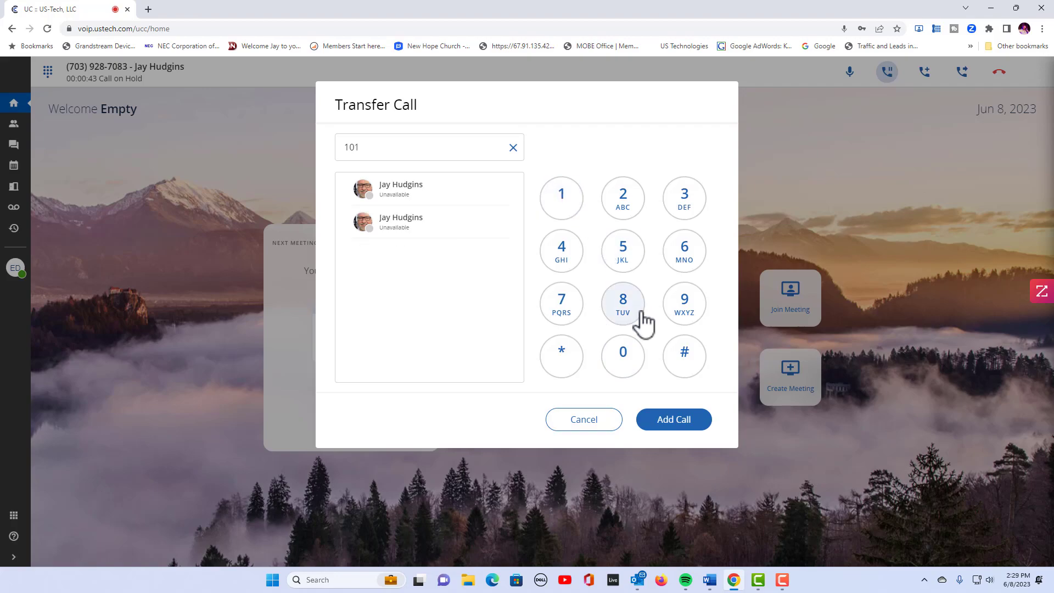
pyautogui.click(683, 427)
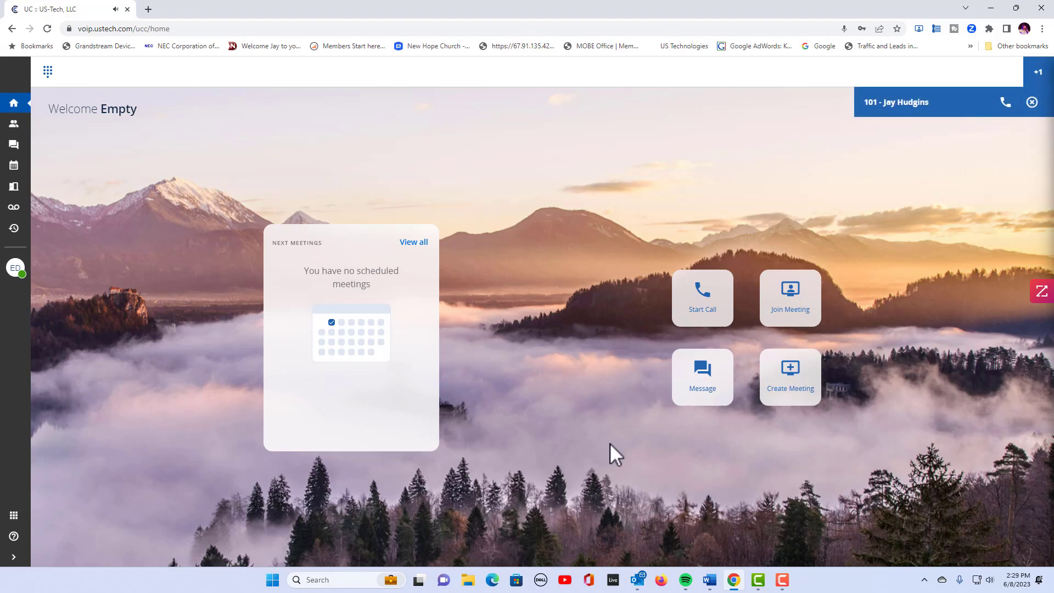
# Answer the call from extension 101 and park it by blind-transferring to *70
pyautogui.click(1004, 103)
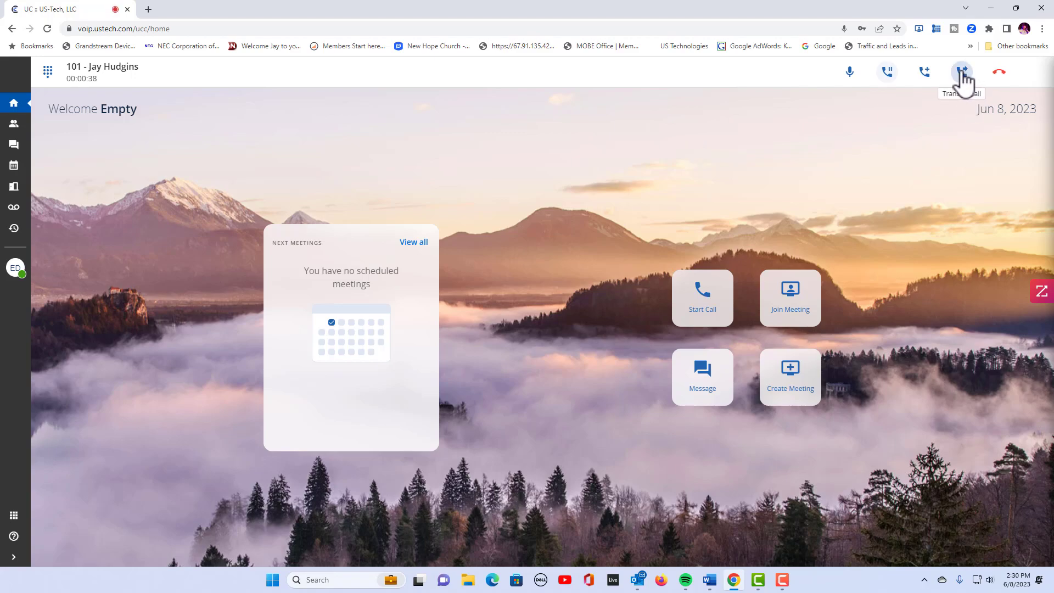
pyautogui.click(963, 77)
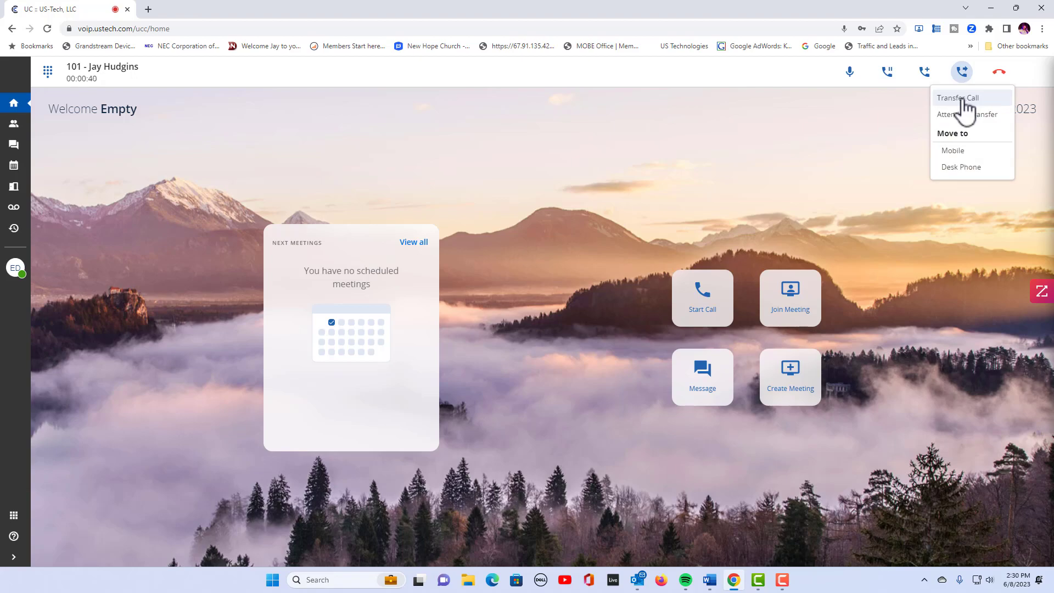
pyautogui.click(958, 99)
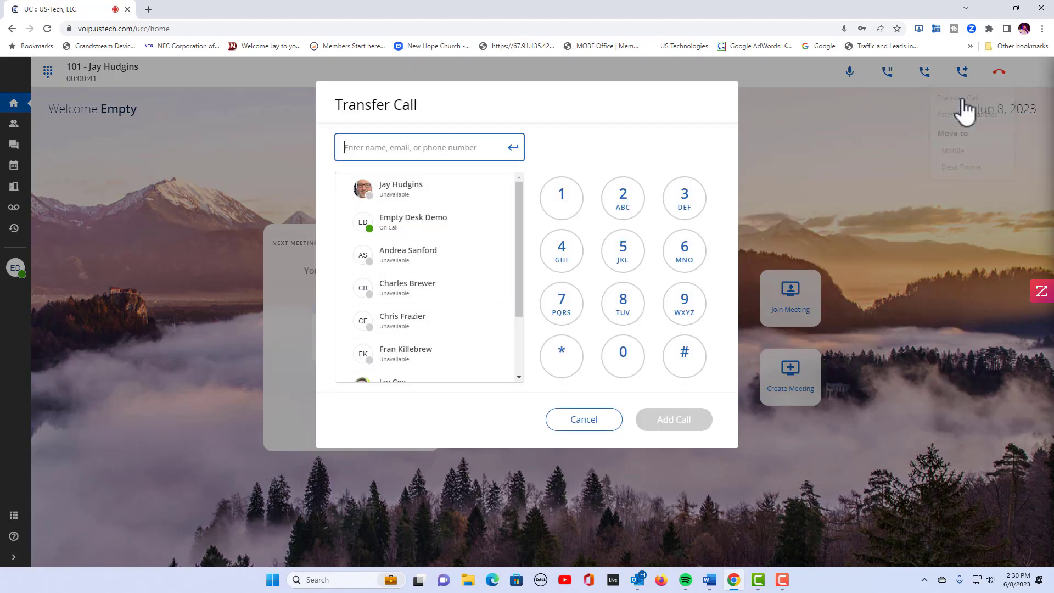
pyautogui.click(560, 357)
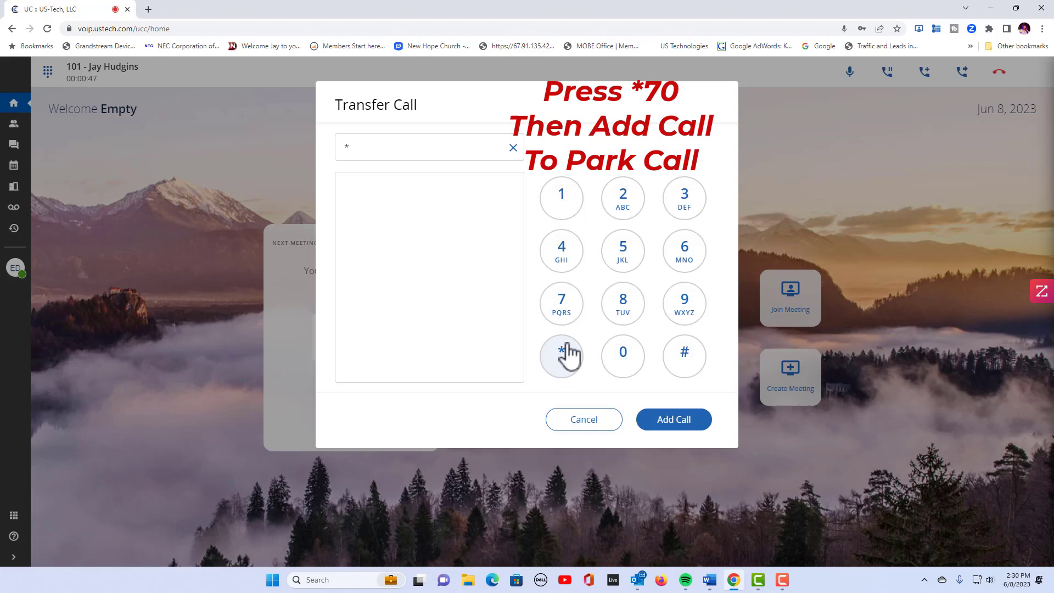
pyautogui.click(566, 307)
pyautogui.click(623, 362)
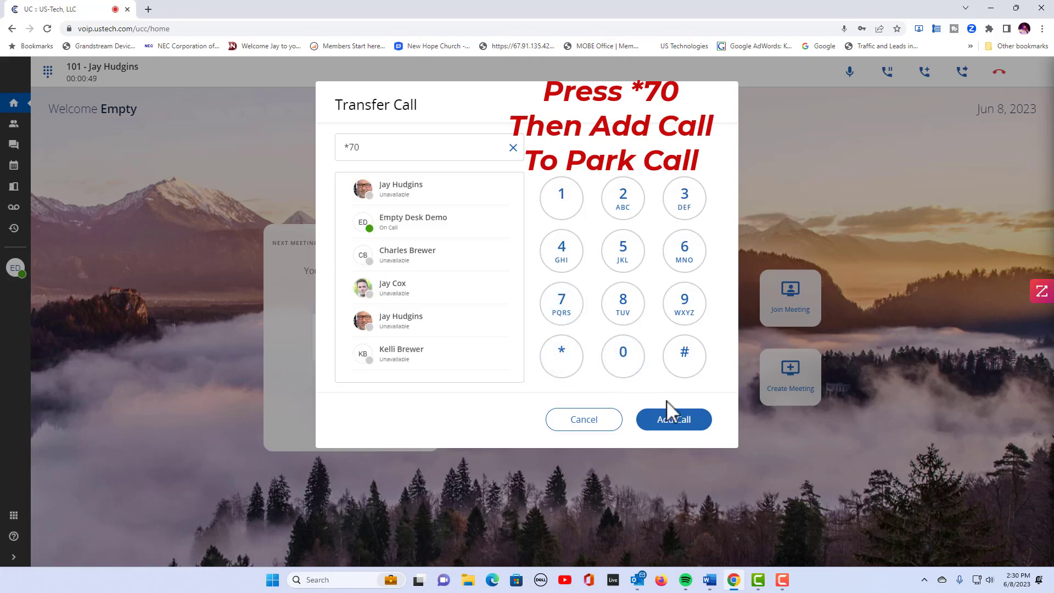
pyautogui.click(675, 426)
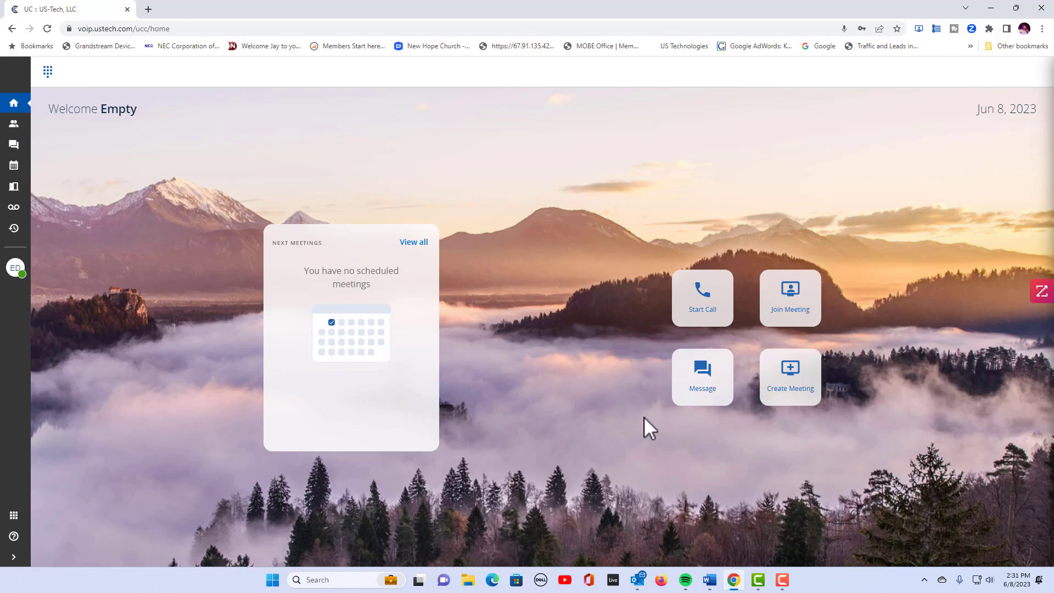
# Dial *712 on the dialpad to retrieve the call parked in slot 2
pyautogui.click(48, 72)
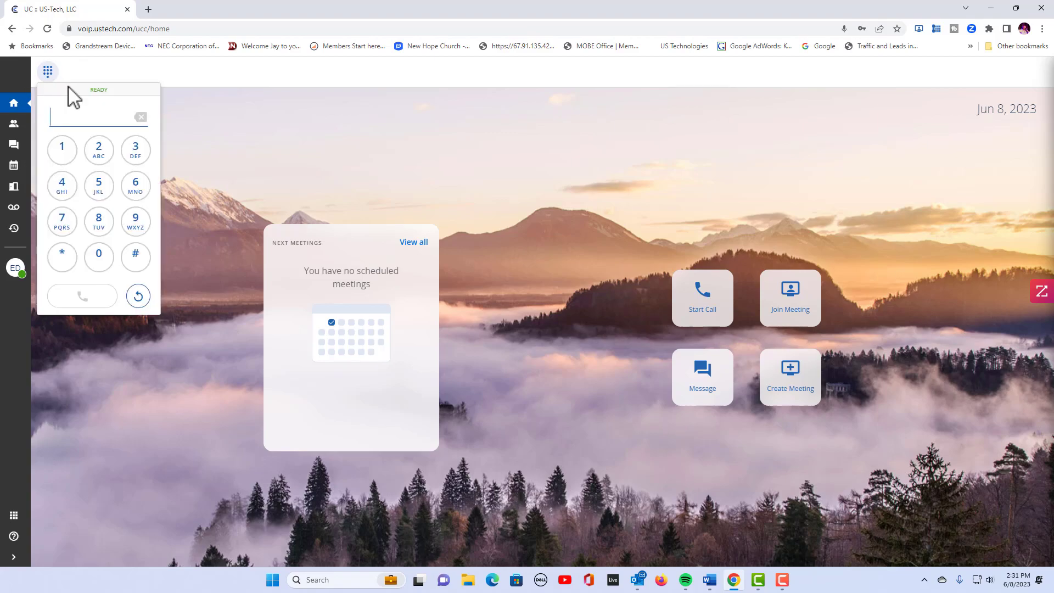
pyautogui.click(62, 262)
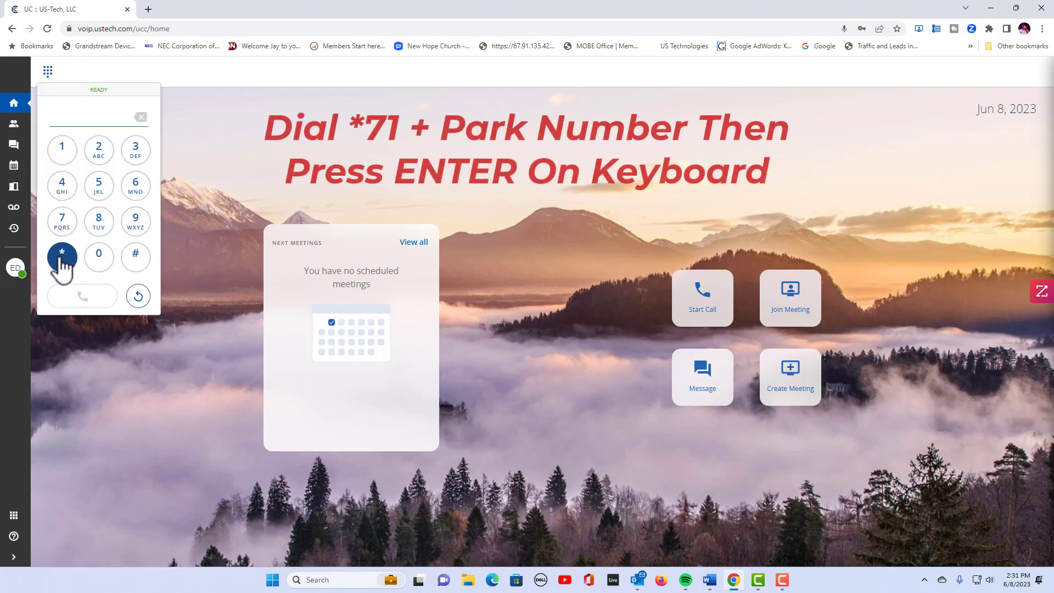
pyautogui.click(61, 223)
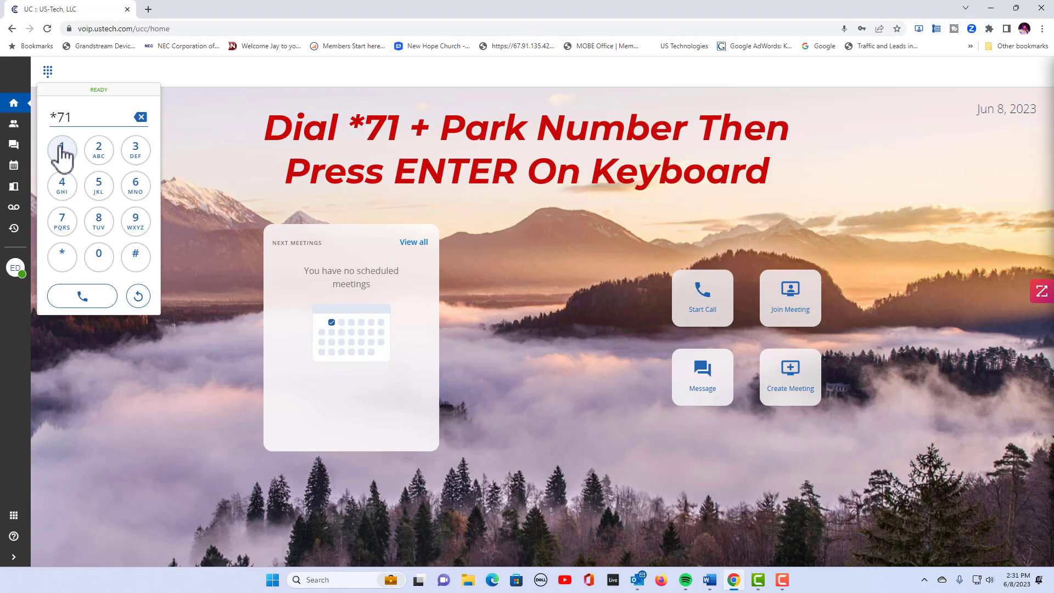
pyautogui.click(99, 154)
pyautogui.press('Return')
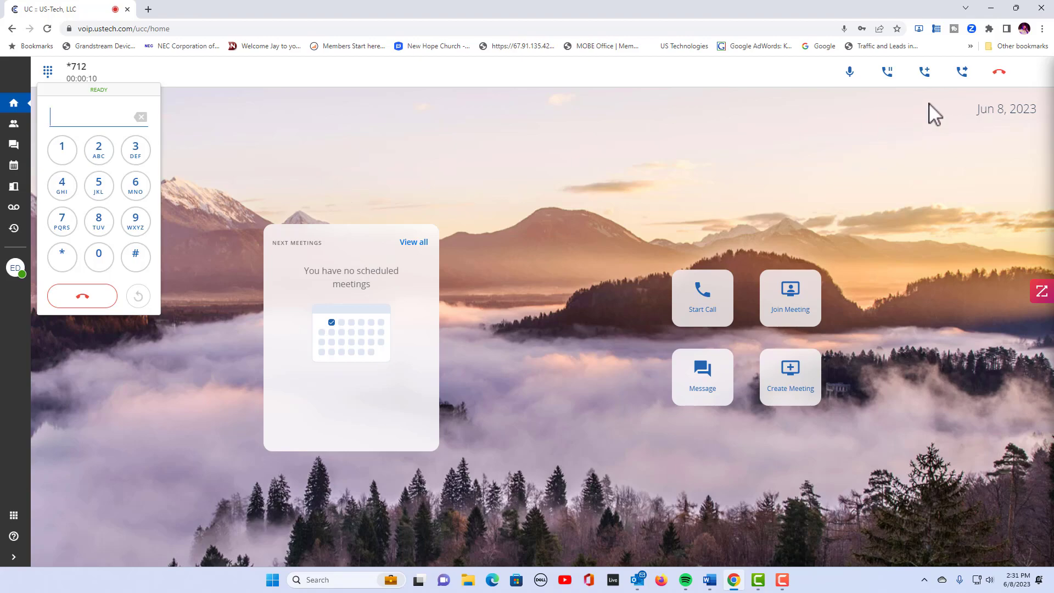
# Park the retrieved call again by blind-transferring it to *70
pyautogui.moveTo(962, 80)
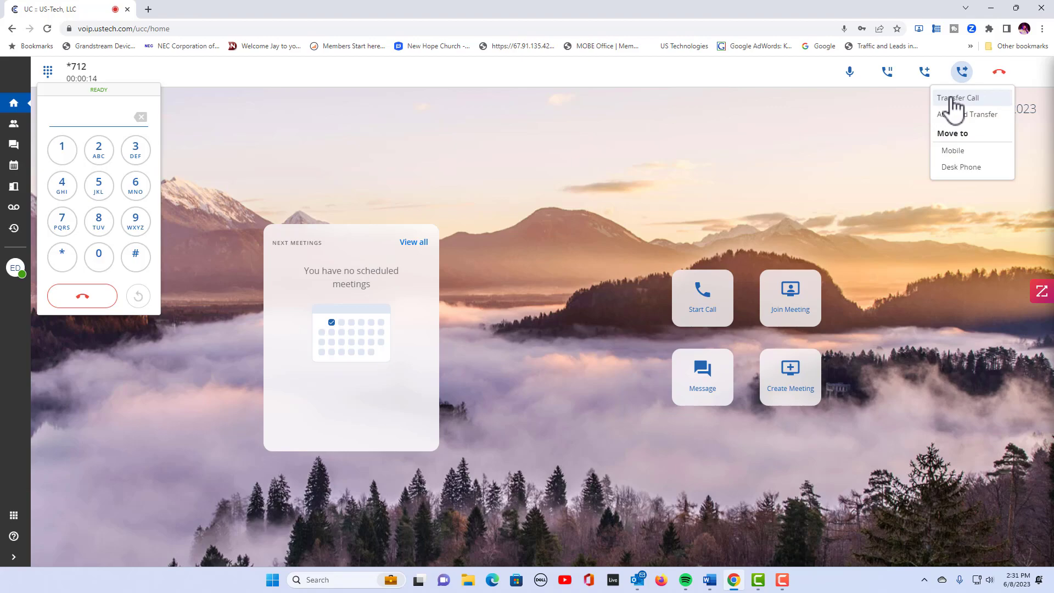
pyautogui.click(954, 99)
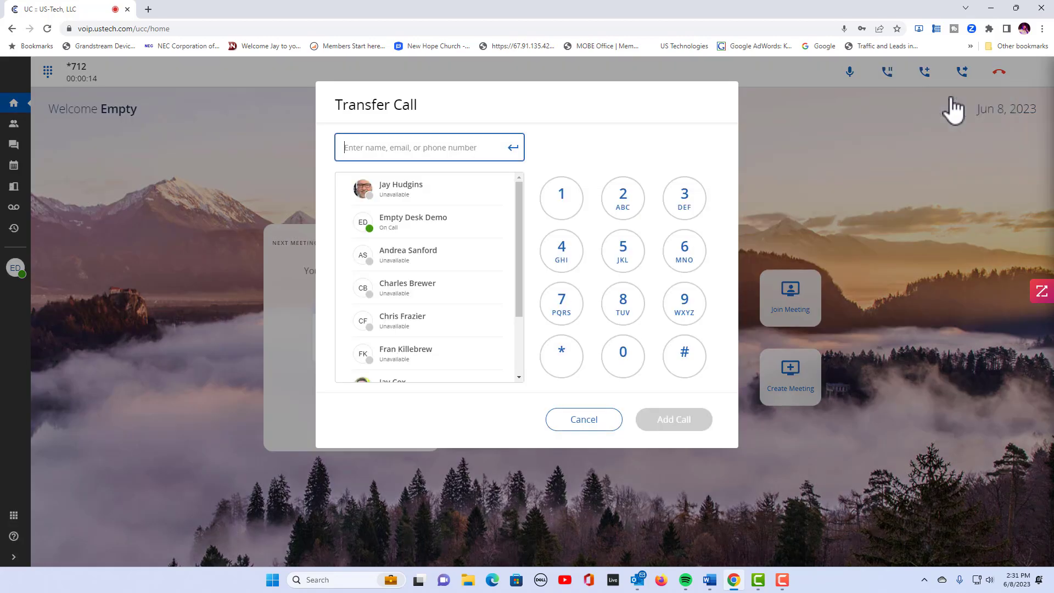
pyautogui.click(563, 358)
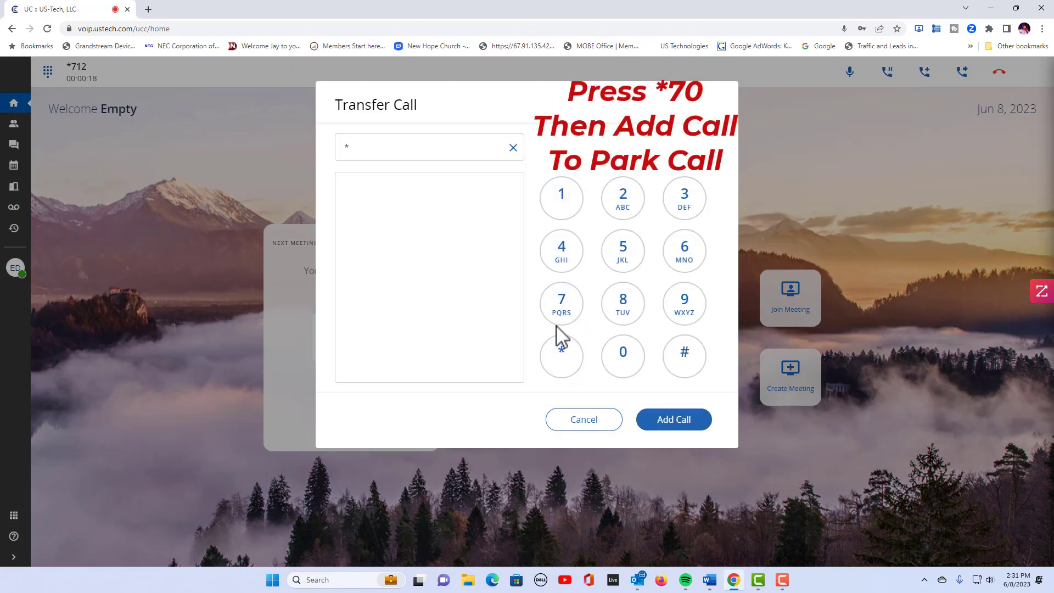
pyautogui.click(562, 310)
pyautogui.click(622, 360)
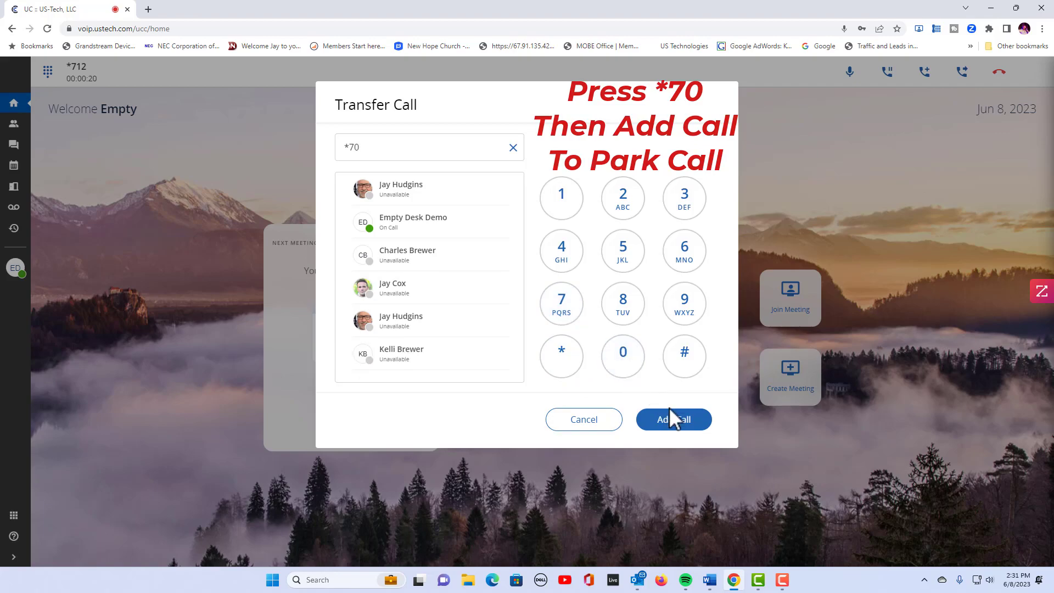
pyautogui.click(674, 423)
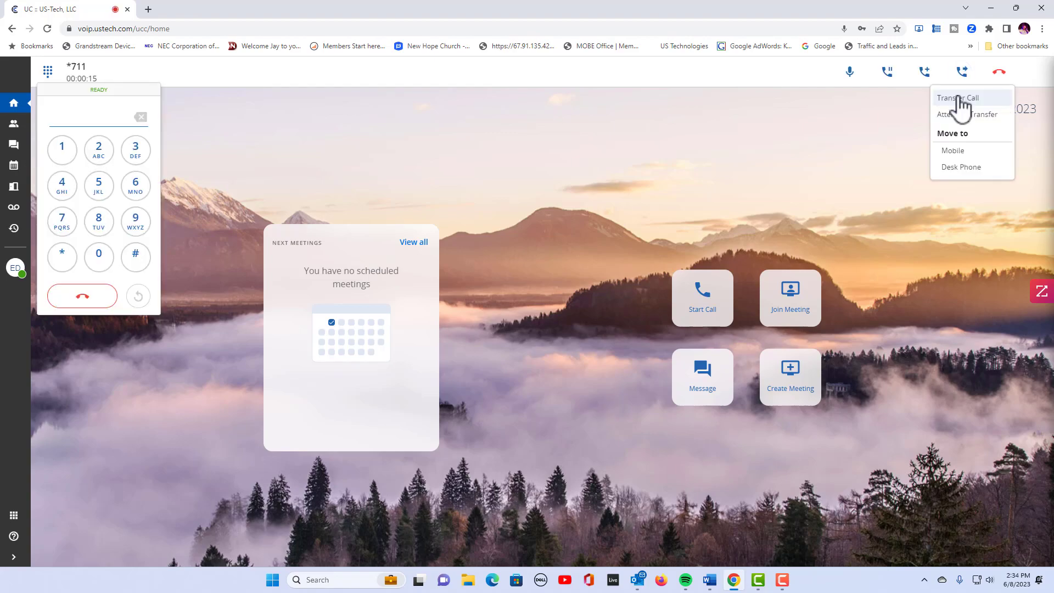
# Park the later *711 call the same way, blind-transferring it to *70
pyautogui.click(959, 99)
pyautogui.click(565, 369)
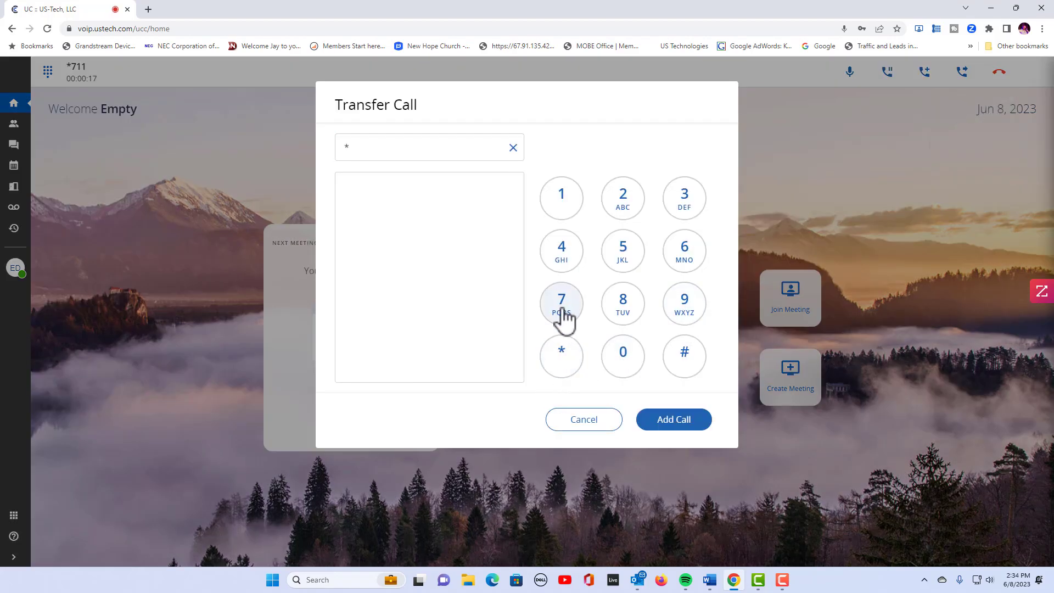
pyautogui.click(562, 315)
pyautogui.click(622, 369)
pyautogui.click(673, 423)
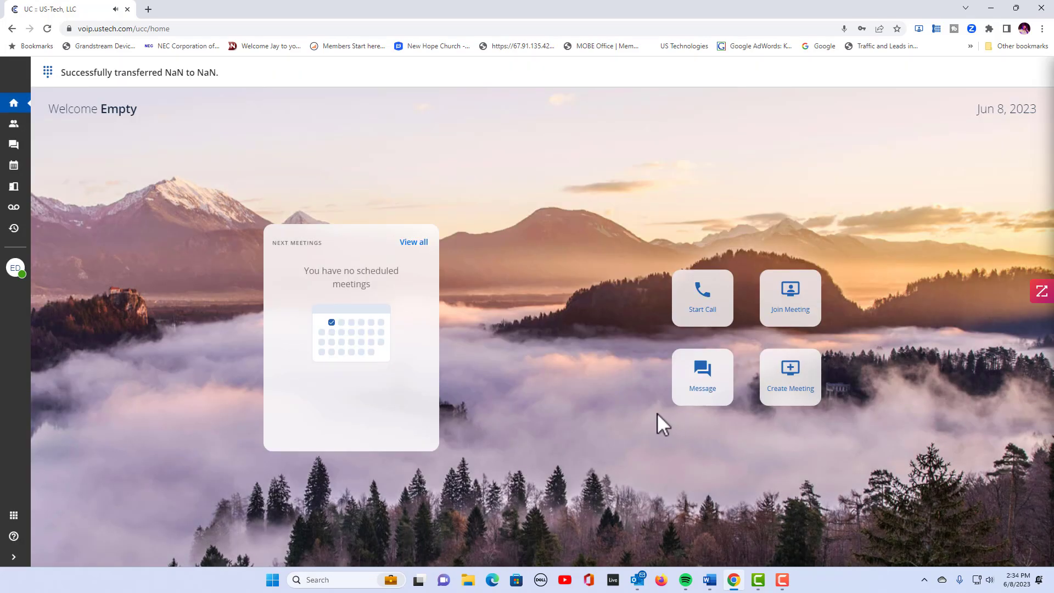
# Dial extension 101 directly from the dialpad, then hang up after it connects
pyautogui.click(48, 71)
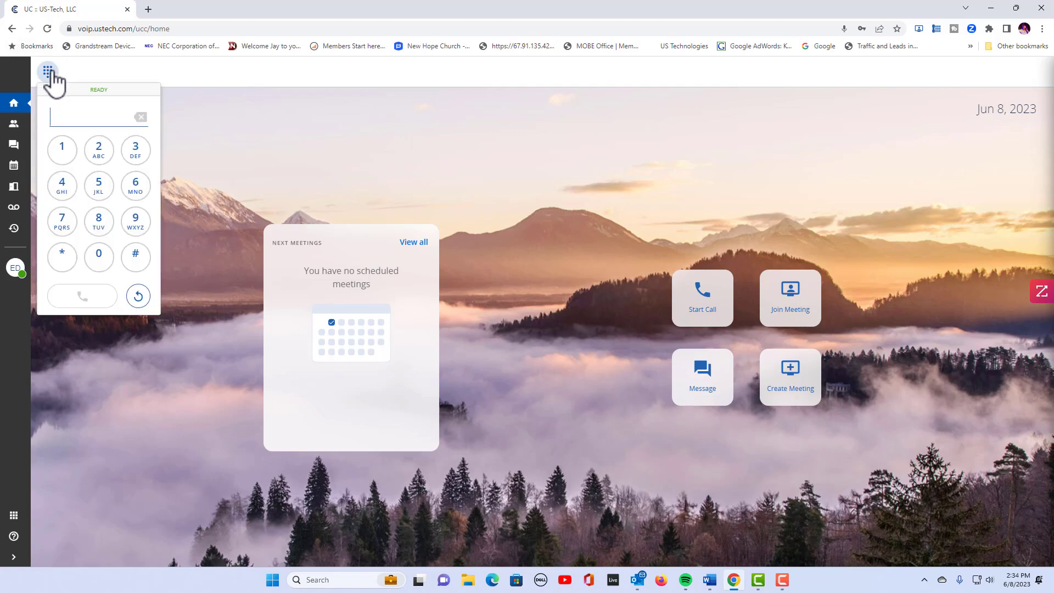
pyautogui.click(62, 154)
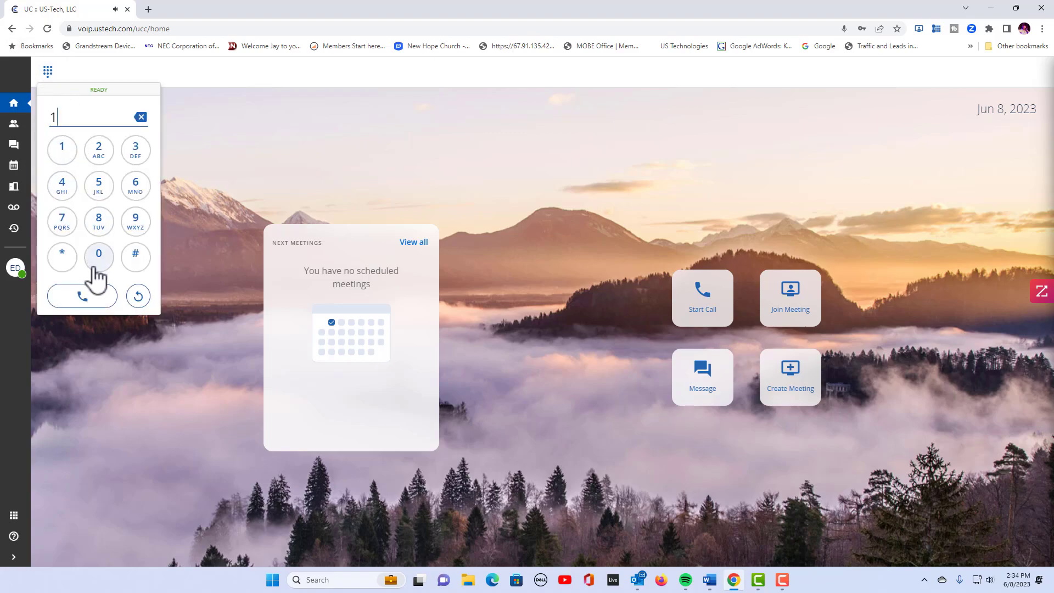
pyautogui.click(97, 258)
pyautogui.click(62, 153)
pyautogui.click(81, 299)
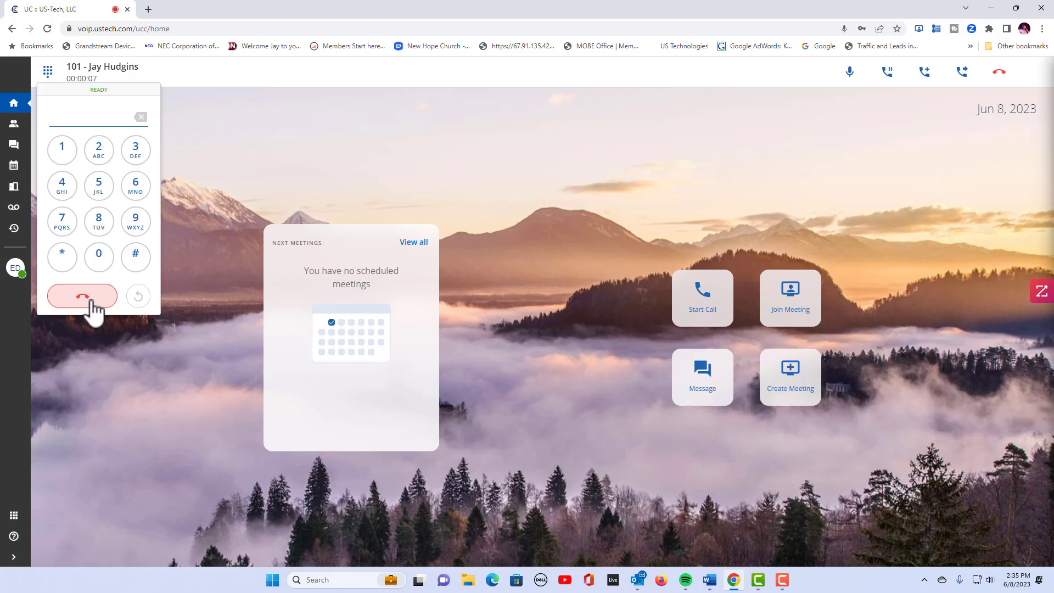
pyautogui.click(91, 304)
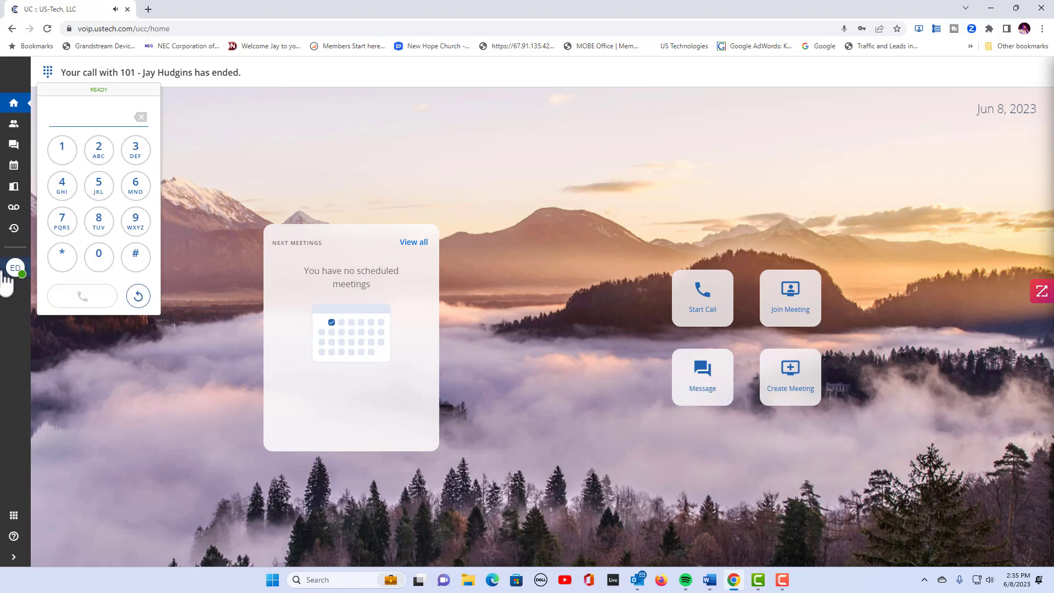